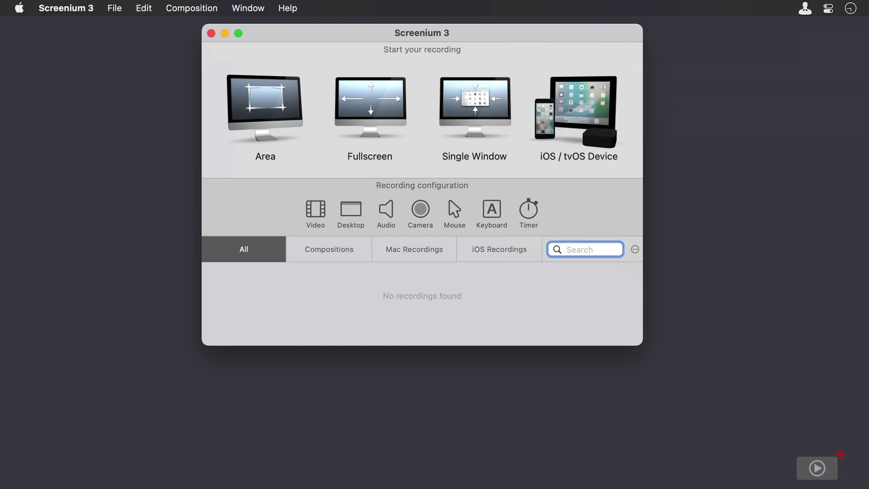
Step: Start an Area recording and set the 600 x 450 frame's left offset to 100
left_click(270, 106)
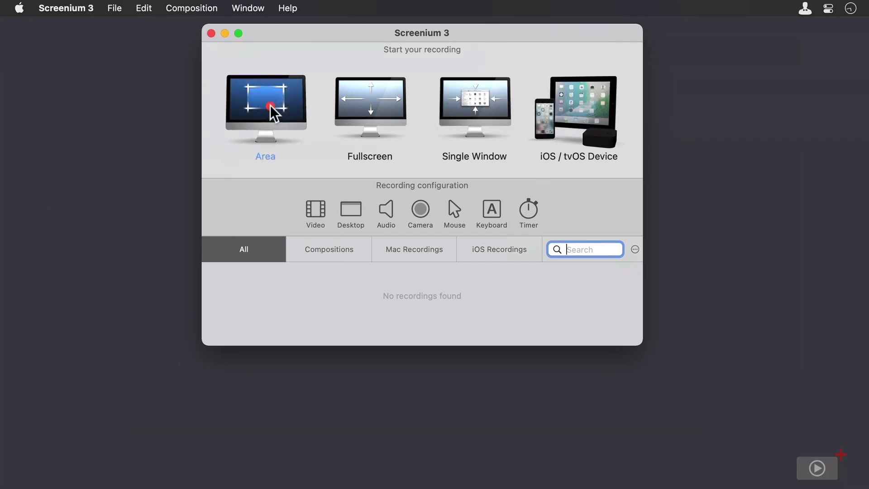
left_click(272, 113)
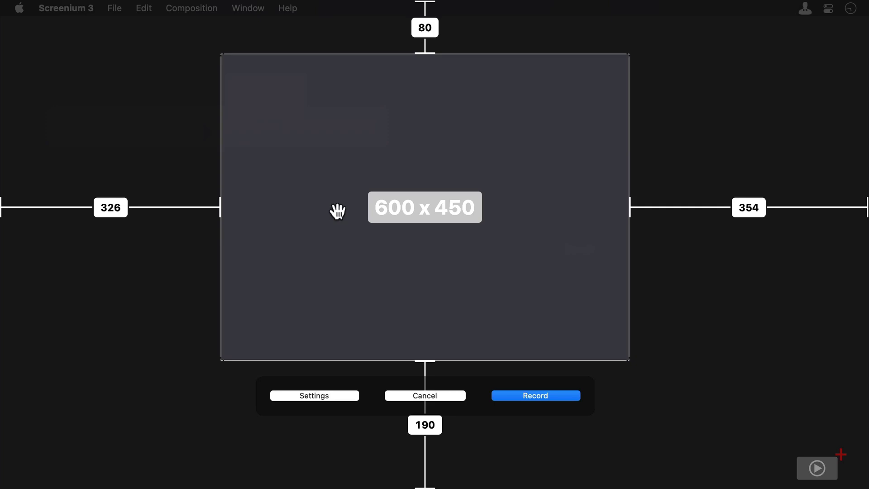
left_click(100, 207)
key("BackSpace")
type("100")
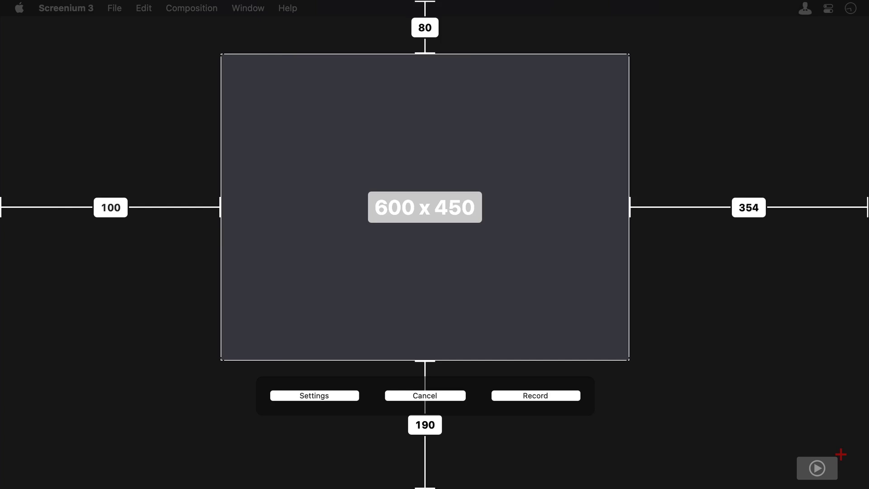
key("Return")
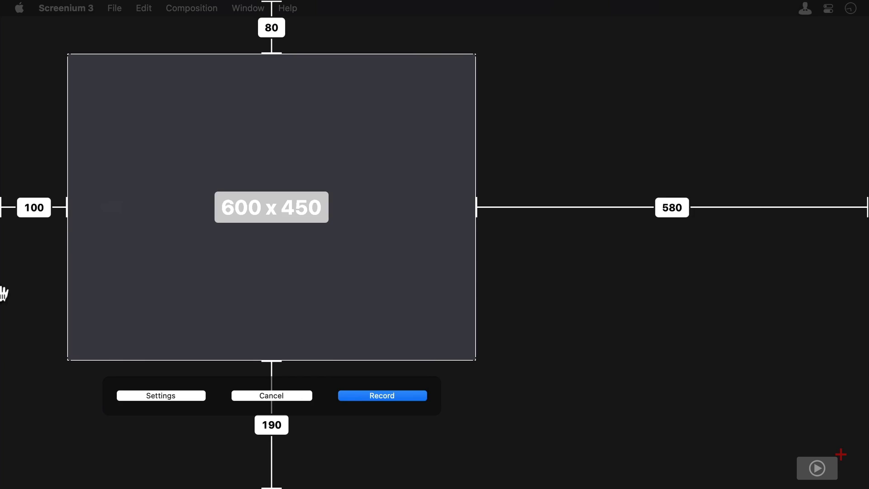
Step: Set the capture area height to 400, keeping the Color LCD display as source
left_click(173, 397)
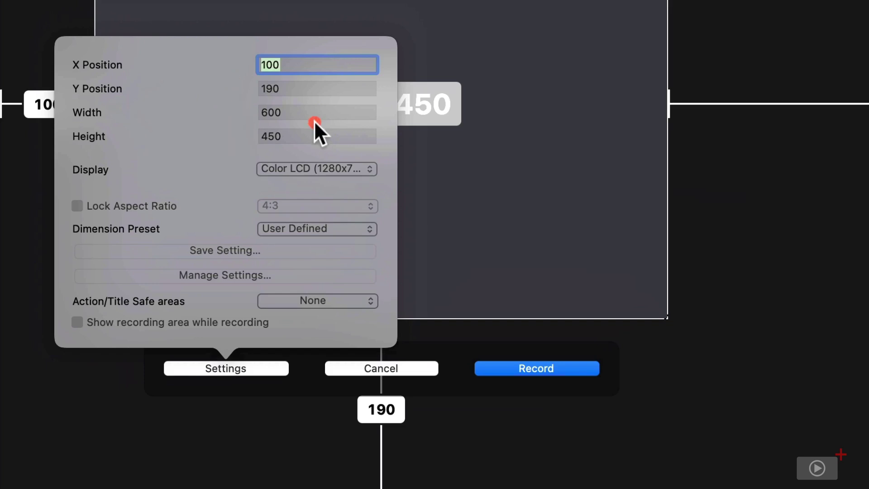
left_click(294, 138)
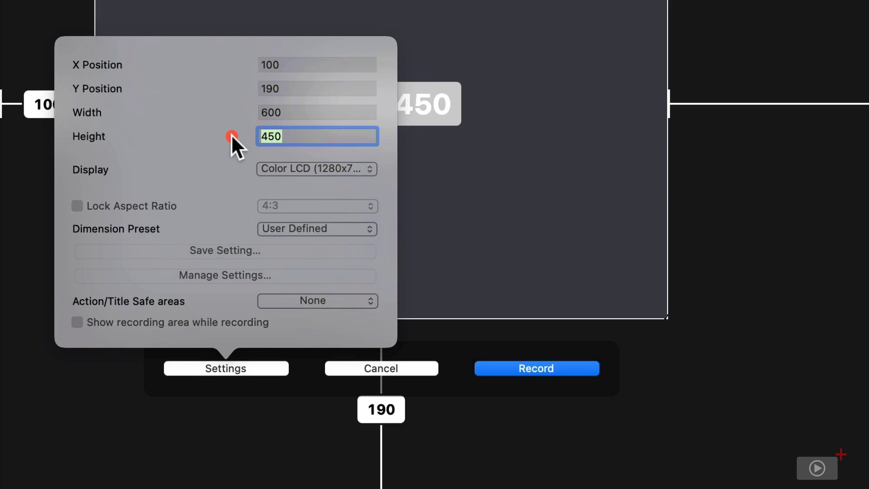
type("400")
key("Tab")
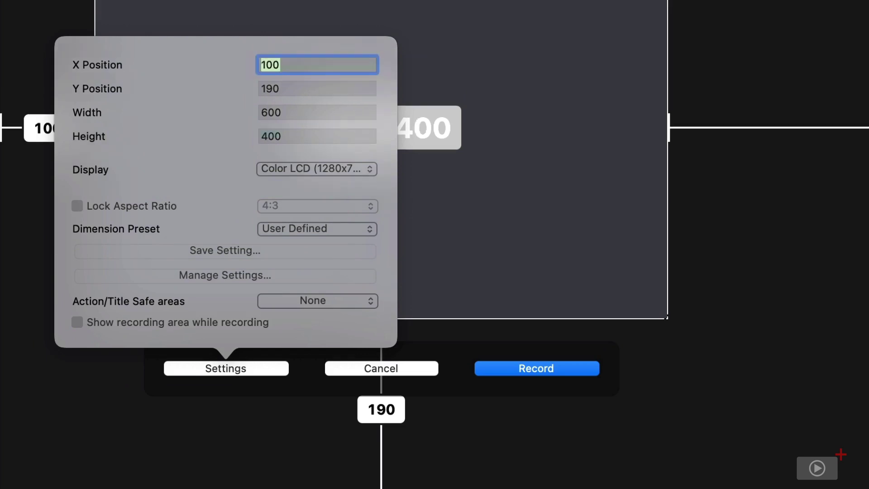
left_click(370, 169)
left_click(369, 170)
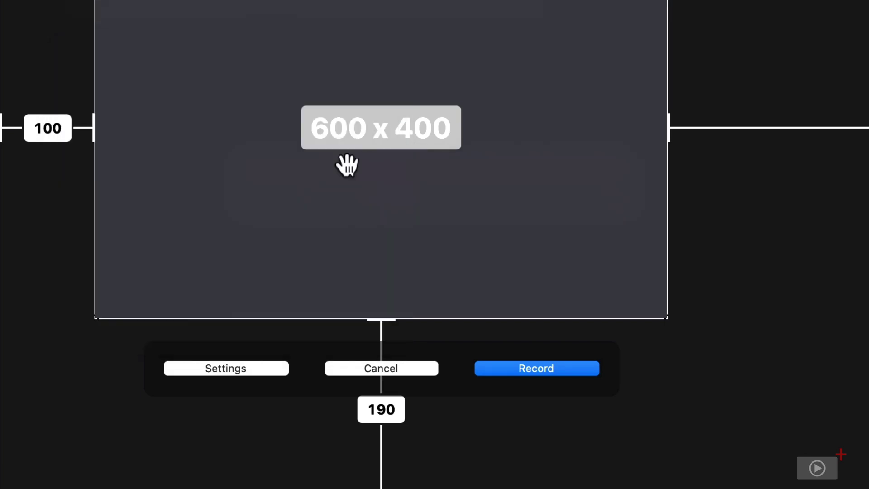
Step: Lock the capture area to the 4:3 aspect ratio, making it 533 x 400
left_click(238, 368)
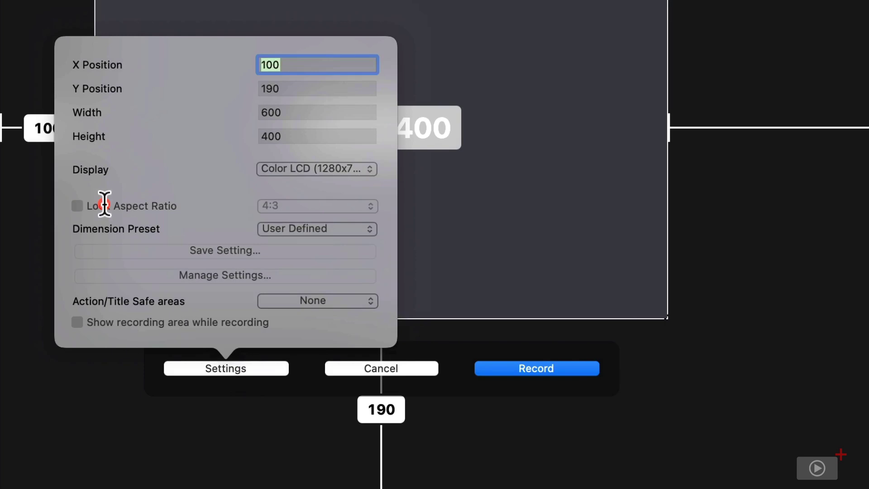
left_click(73, 206)
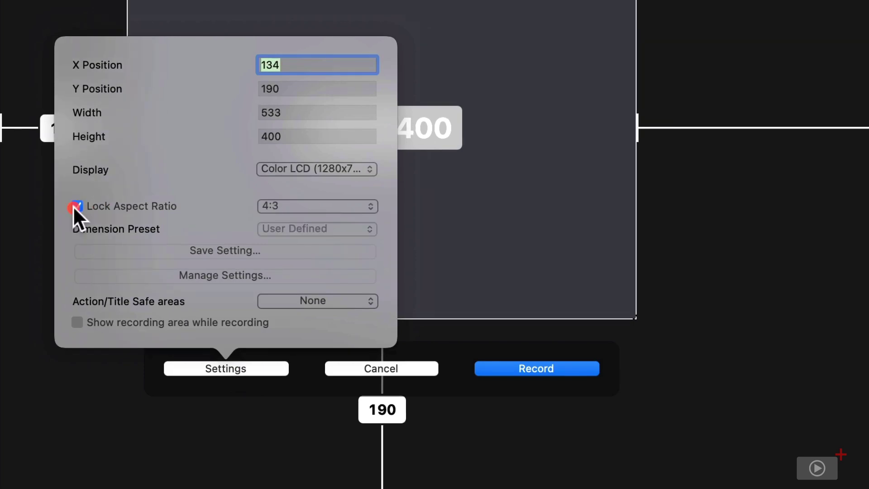
left_click(354, 206)
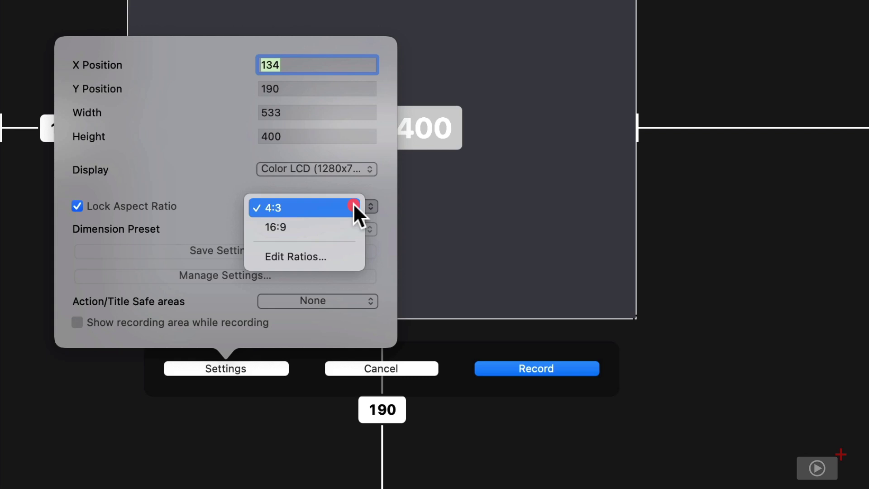
left_click(184, 189)
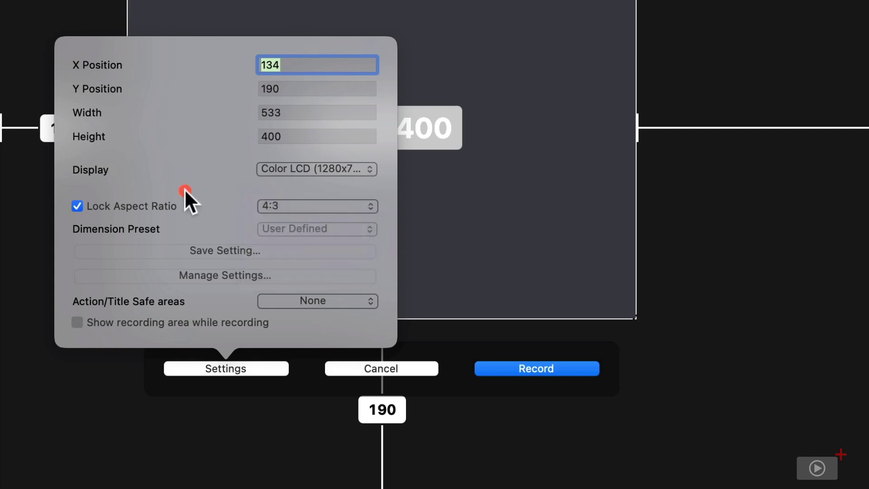
Step: Unlock the aspect ratio and save the 533 x 400 size as preset 'mine'
left_click(77, 206)
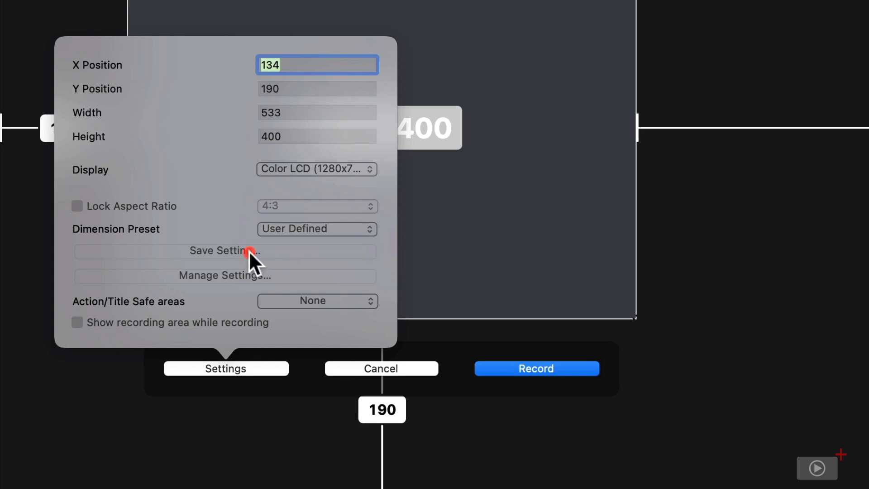
left_click(302, 230)
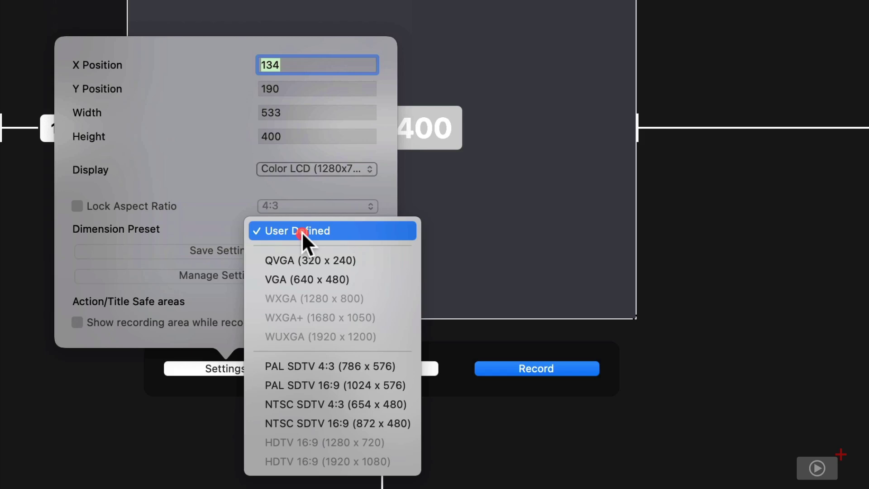
left_click(219, 217)
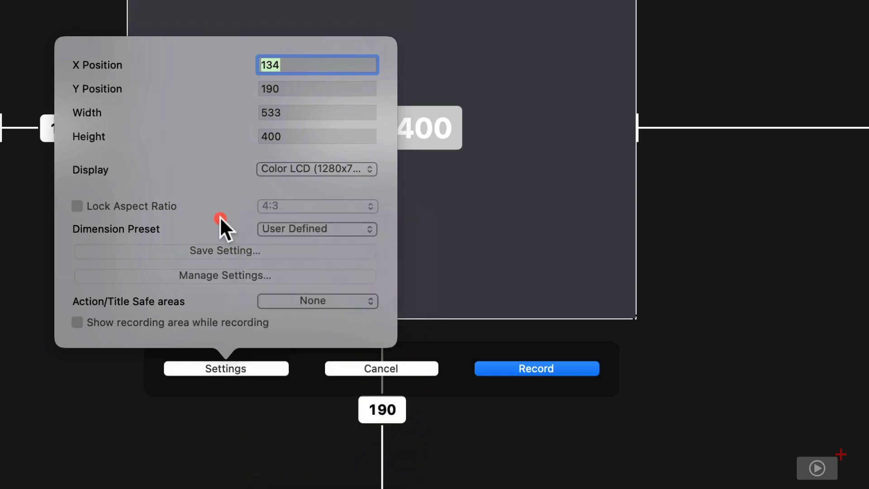
left_click(212, 250)
type("mine")
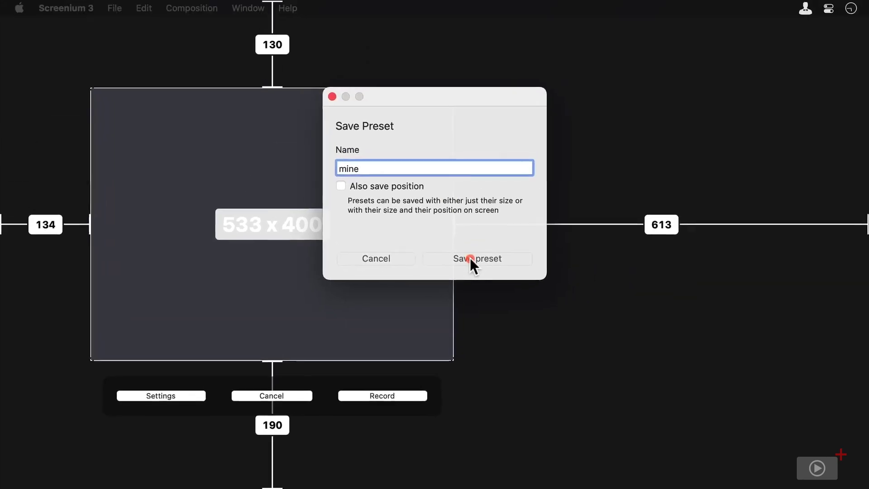
left_click(471, 259)
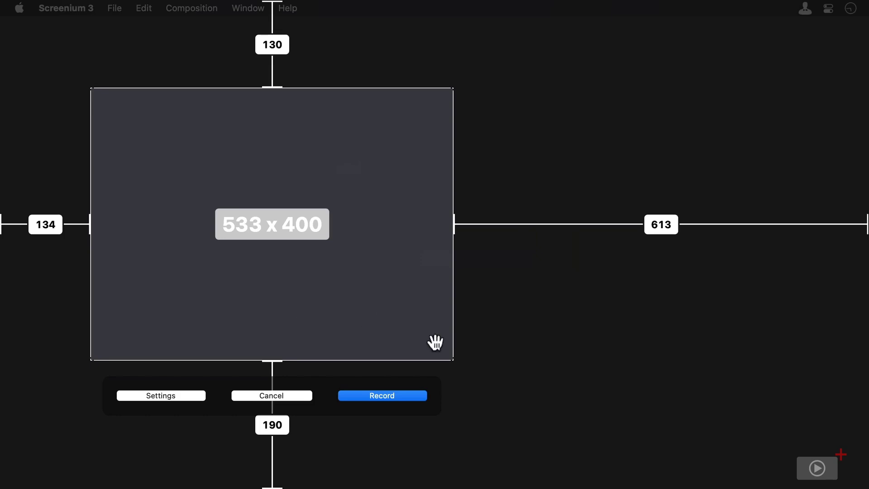
Step: Move and reshape the area to 835 x 200, then apply preset 'mine' to restore 533 x 400
left_click_drag(437, 348, 631, 262)
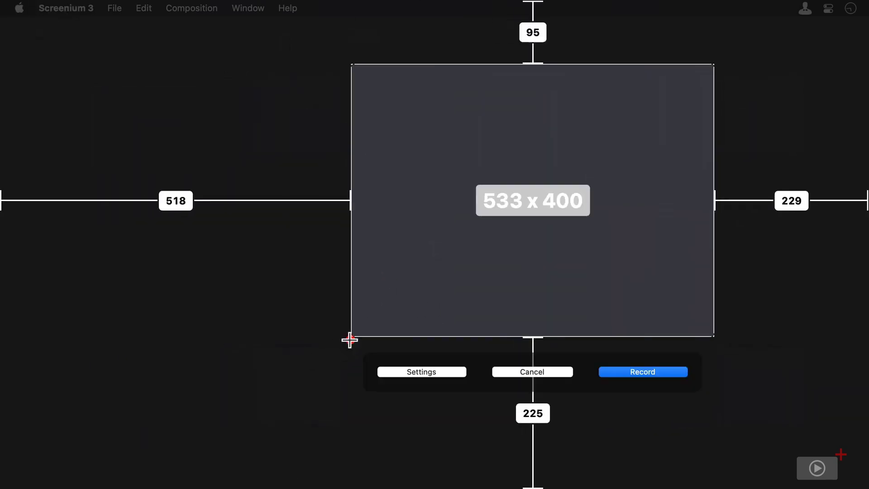
left_click_drag(352, 336, 146, 134)
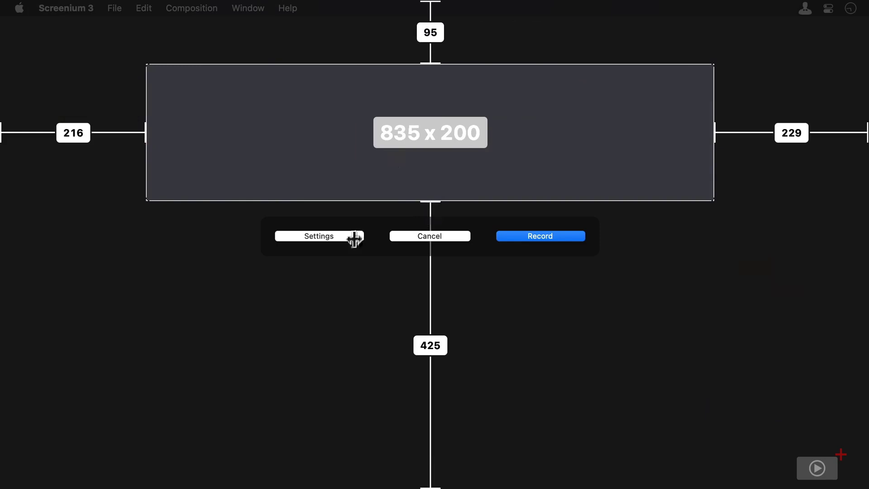
left_click(351, 237)
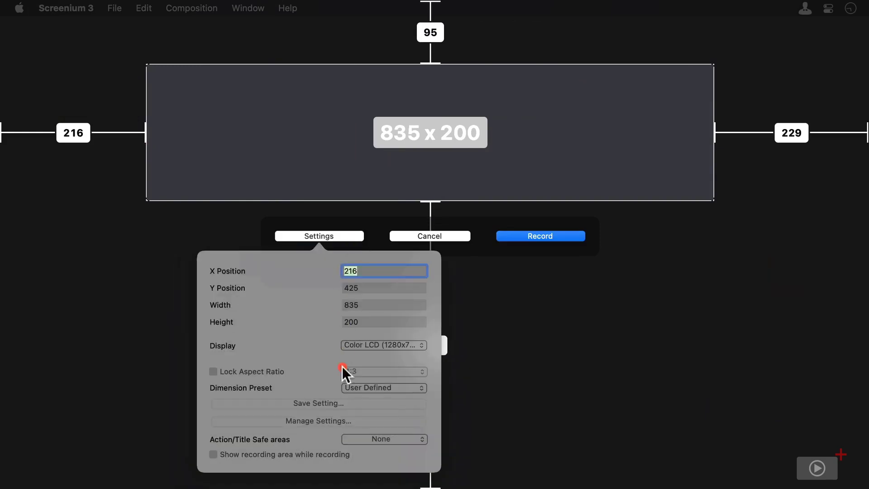
left_click(373, 389)
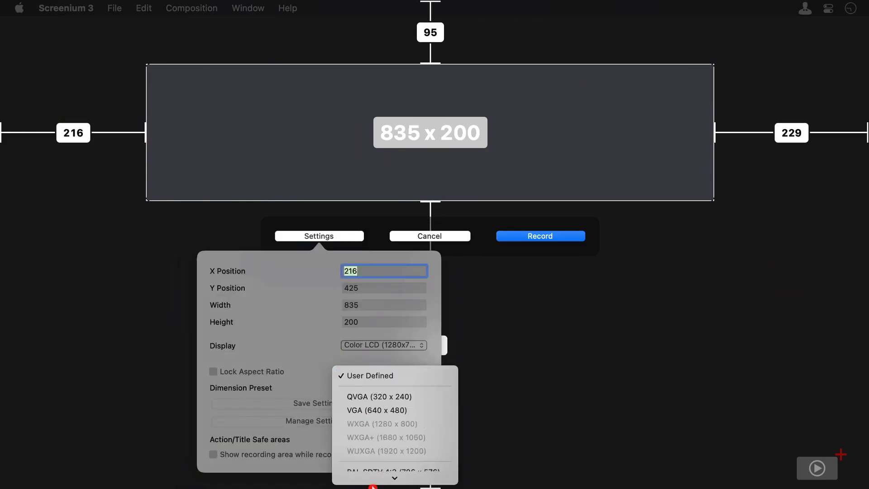
left_click(372, 476)
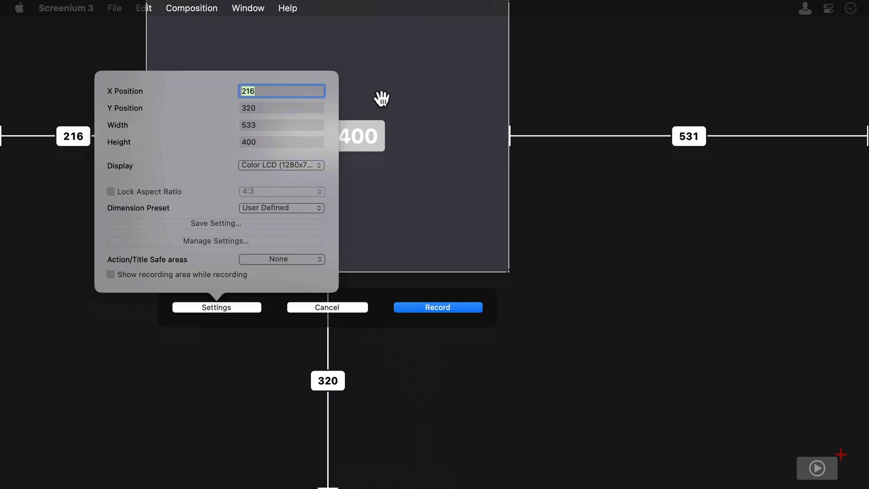
Step: Remove the 'mine' preset in Manage Settings and close the preset manager
left_click(203, 241)
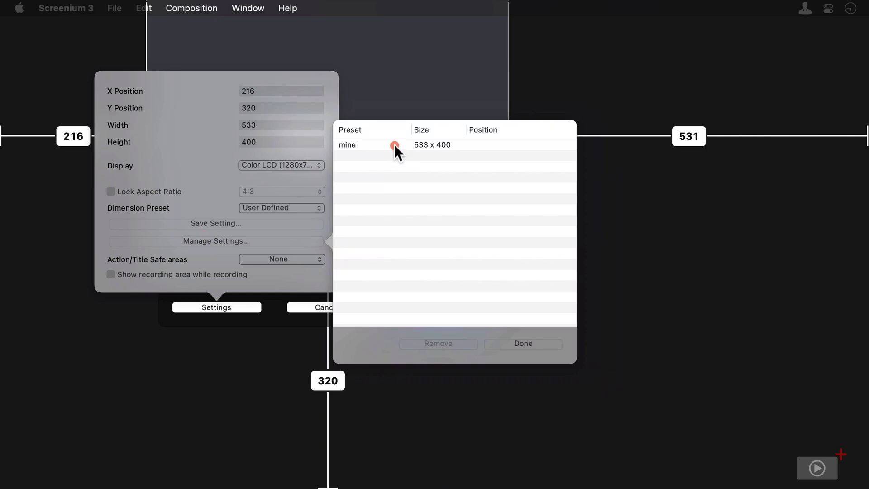
left_click(395, 145)
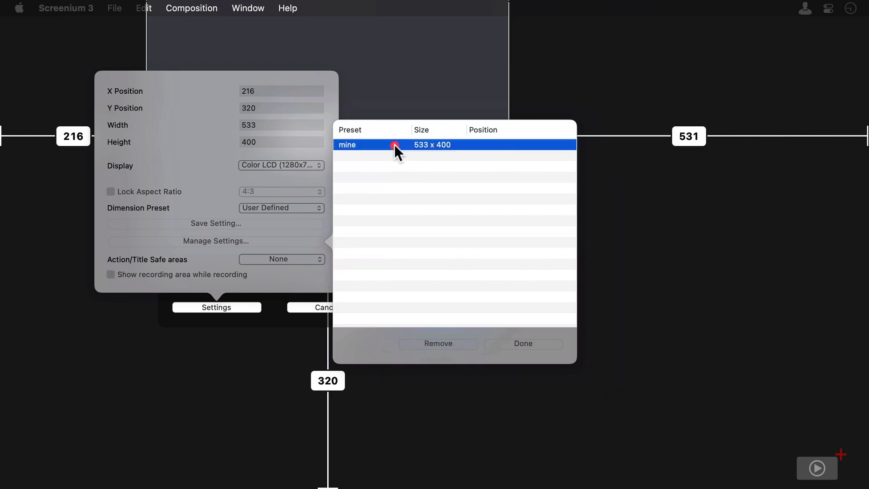
left_click(455, 344)
key("Return")
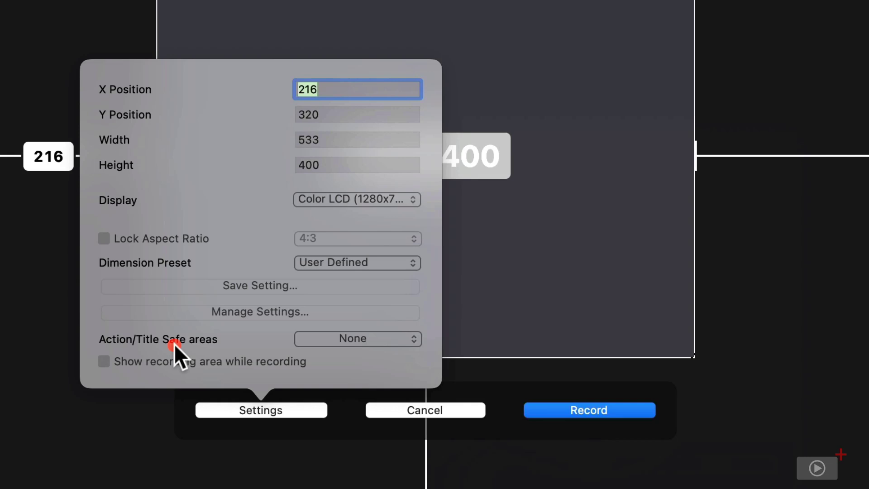
Step: Show the 4:3 typical Action/Title safe-area guides, then set them back to None
left_click(358, 340)
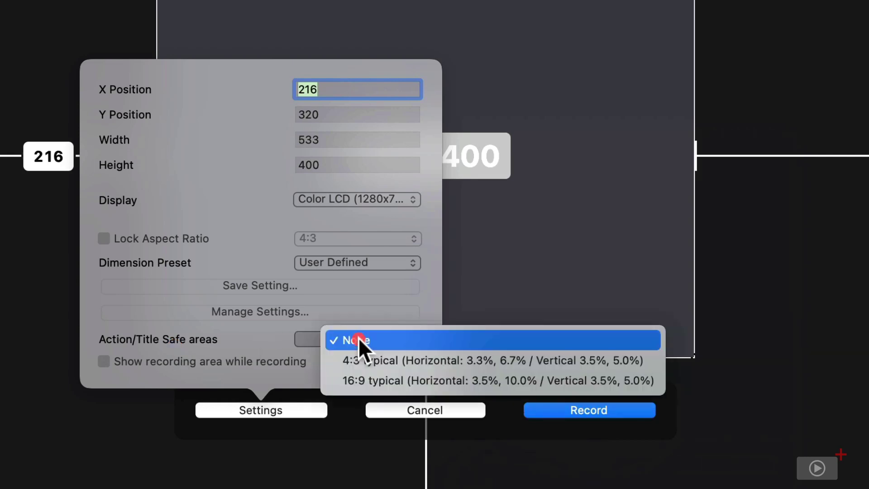
left_click(409, 360)
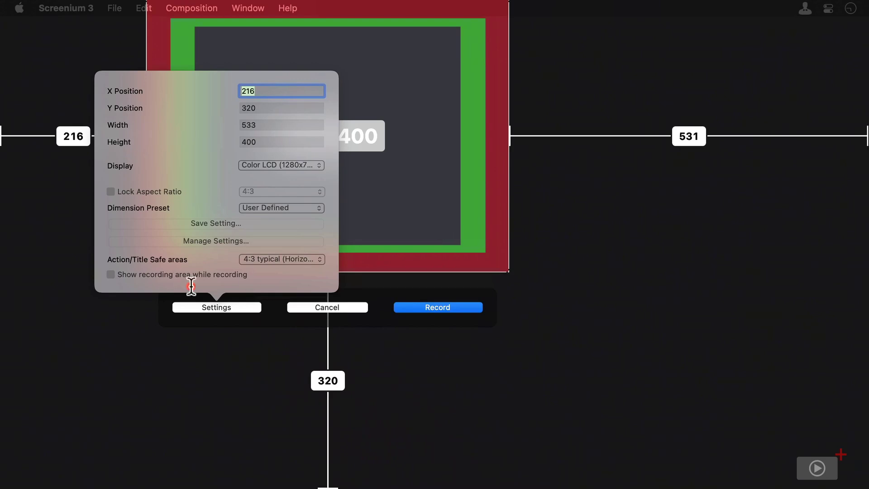
left_click(288, 259)
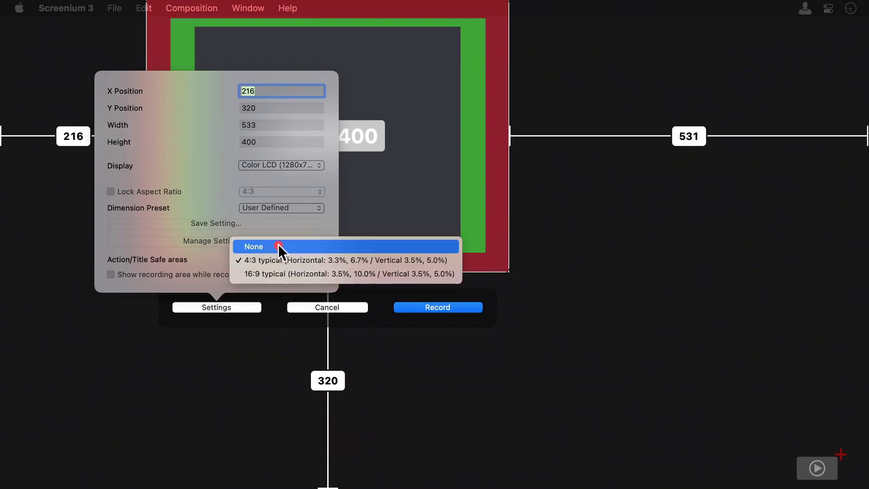
left_click(277, 246)
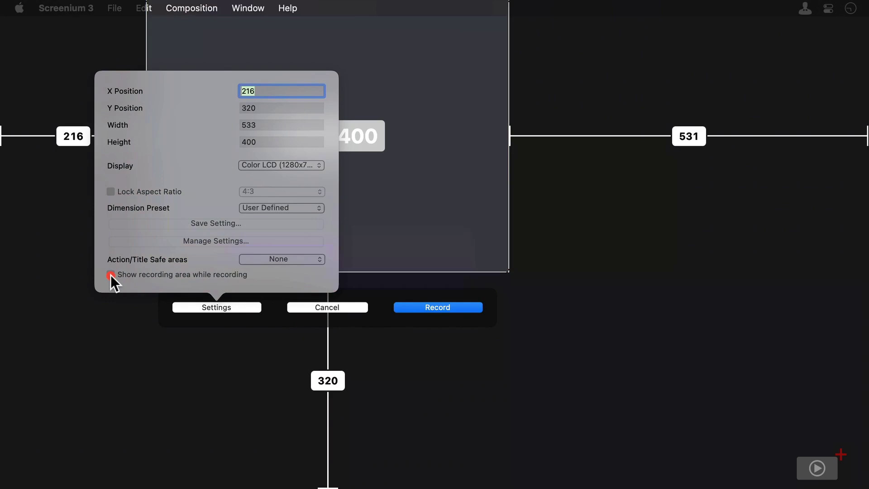
left_click(330, 309)
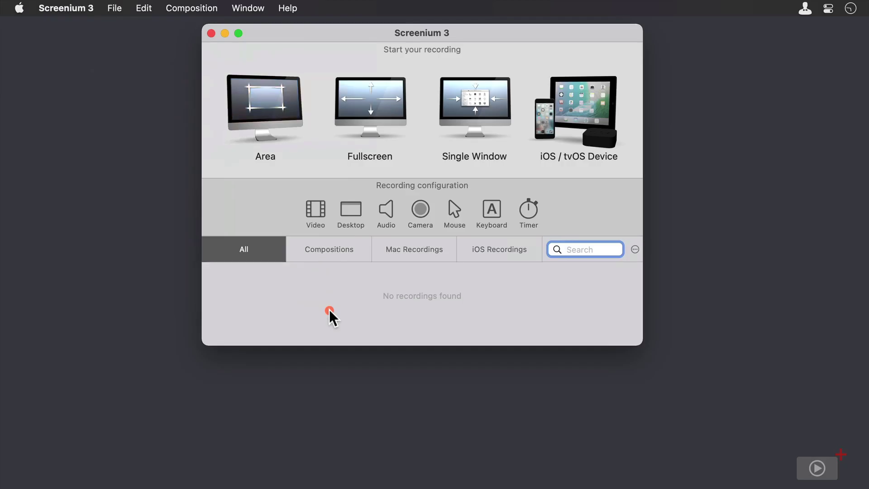